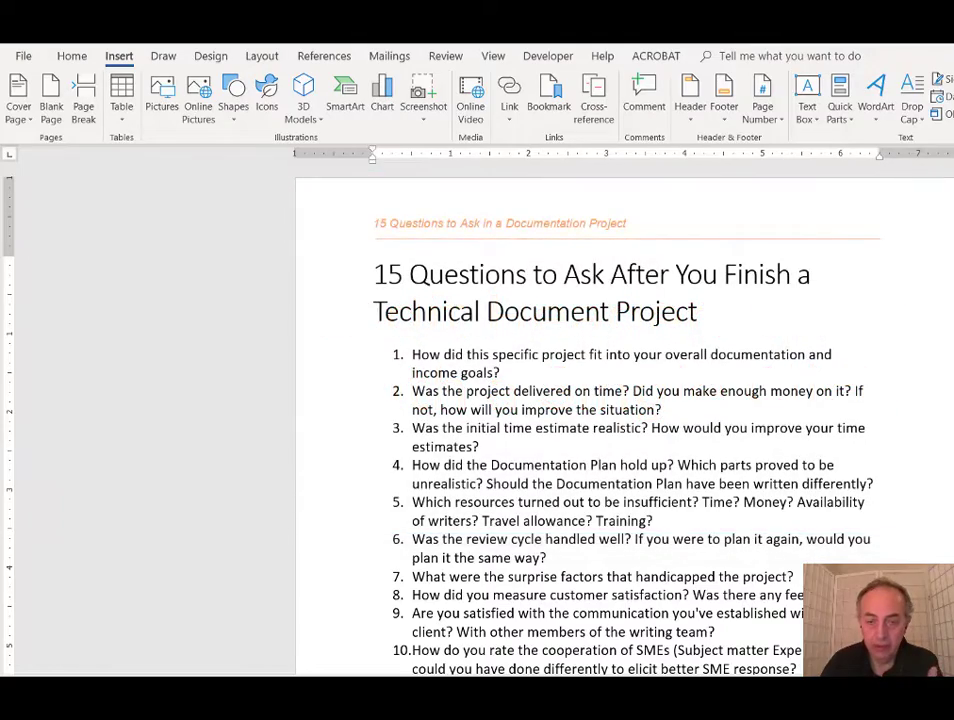
Edit the header from Insert > Header, jump to the footer, then close header and footer.
{"action": "scroll", "coordinate": [624, 420], "scroll_direction": "down", "scroll_amount": 7}
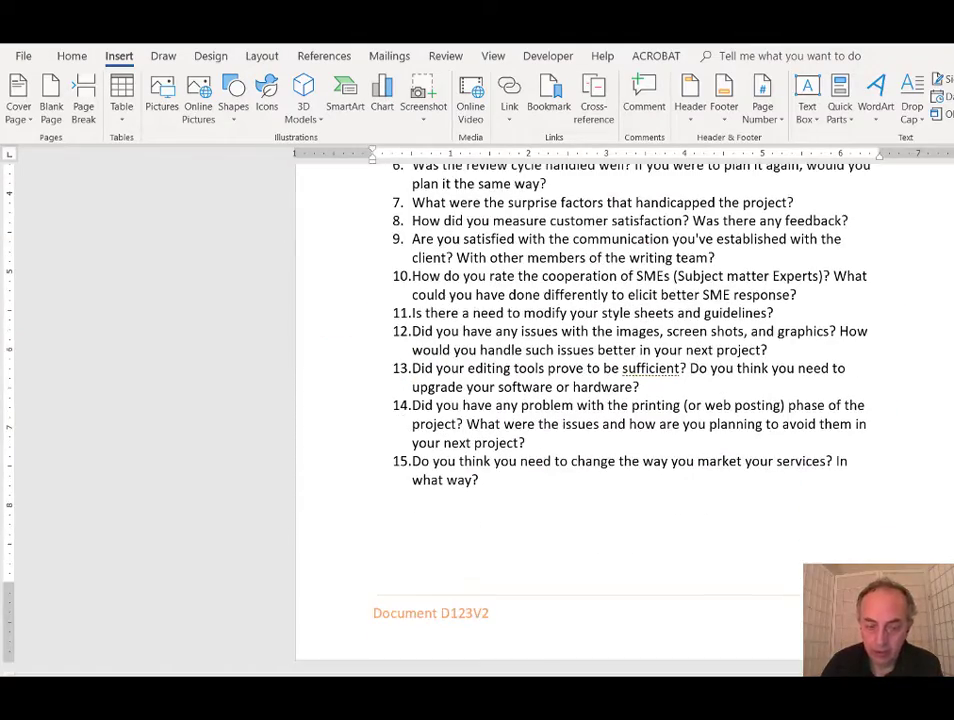
{"action": "scroll", "coordinate": [624, 420], "scroll_direction": "up", "scroll_amount": 9}
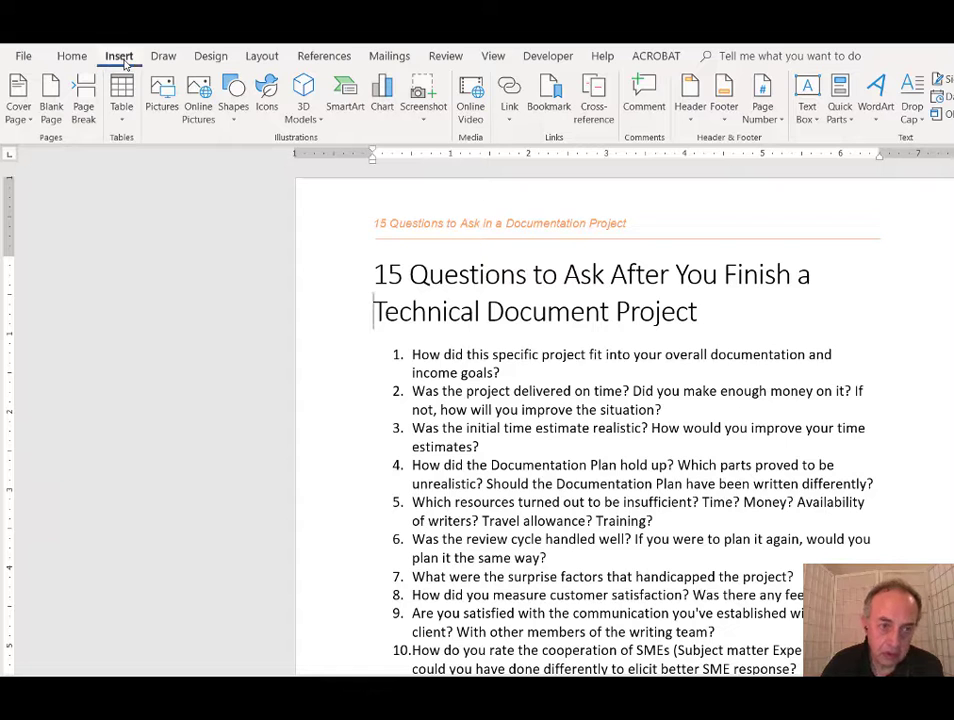
{"action": "left_click", "coordinate": [693, 115]}
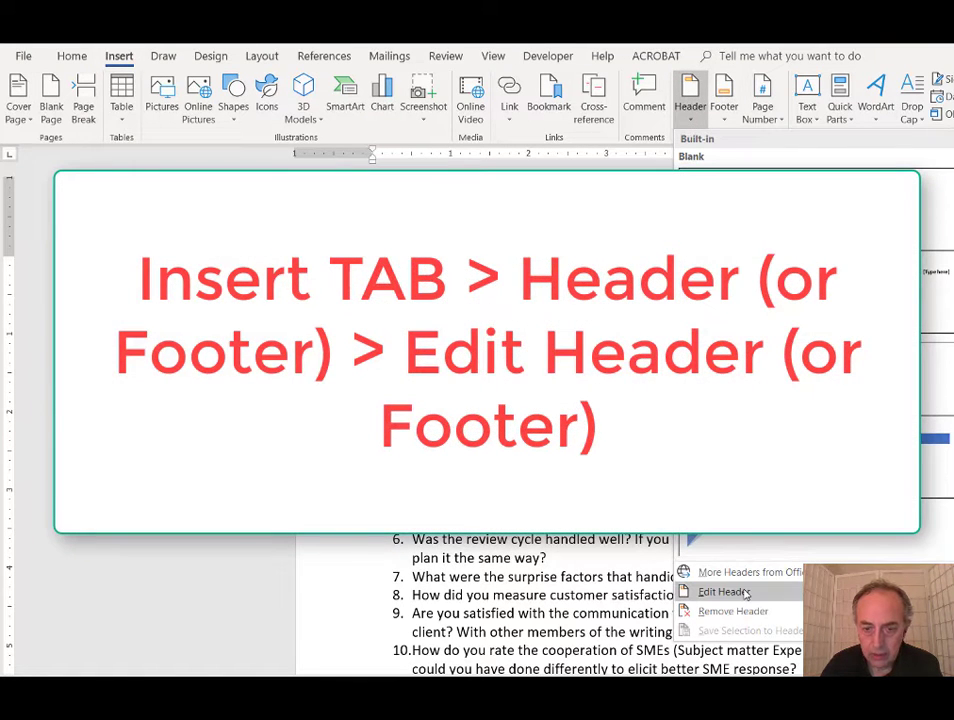
{"action": "left_click", "coordinate": [725, 592]}
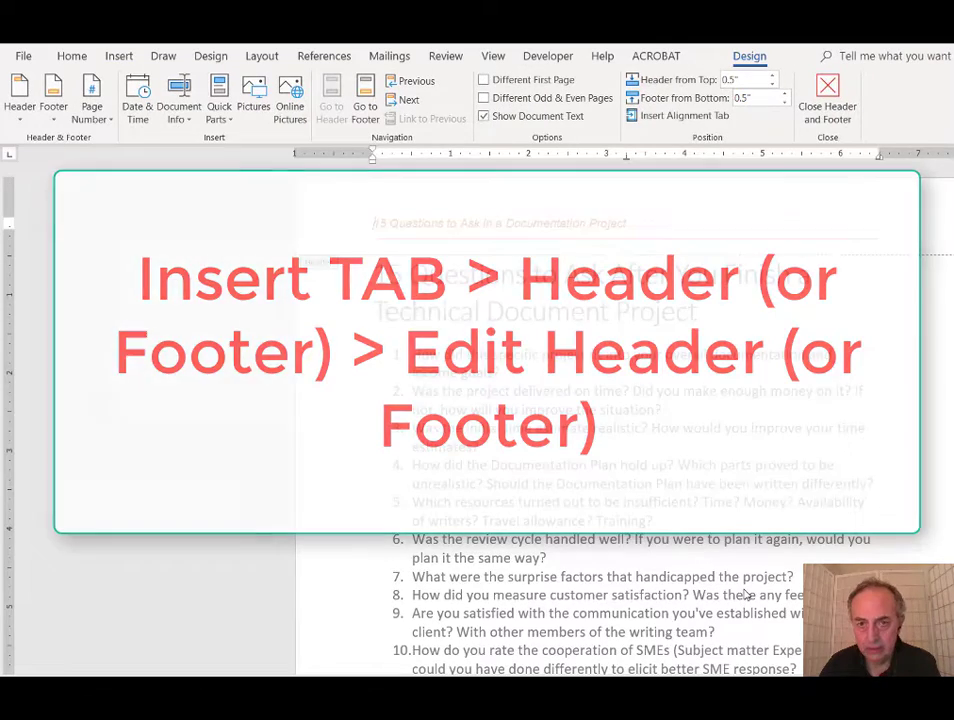
{"action": "left_click", "coordinate": [362, 117]}
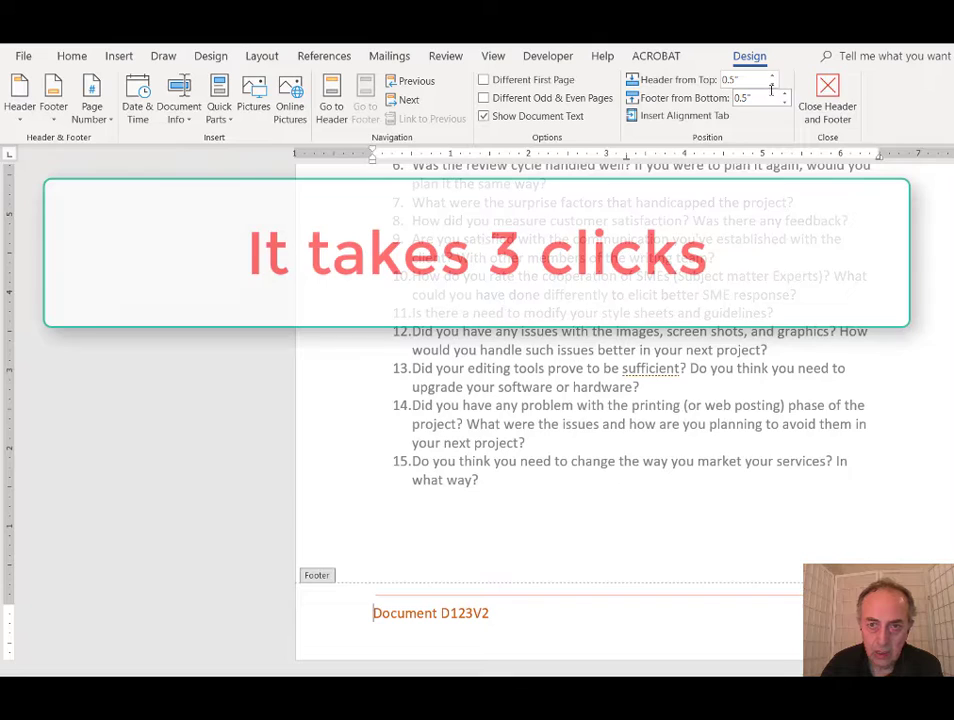
{"action": "left_click", "coordinate": [829, 95]}
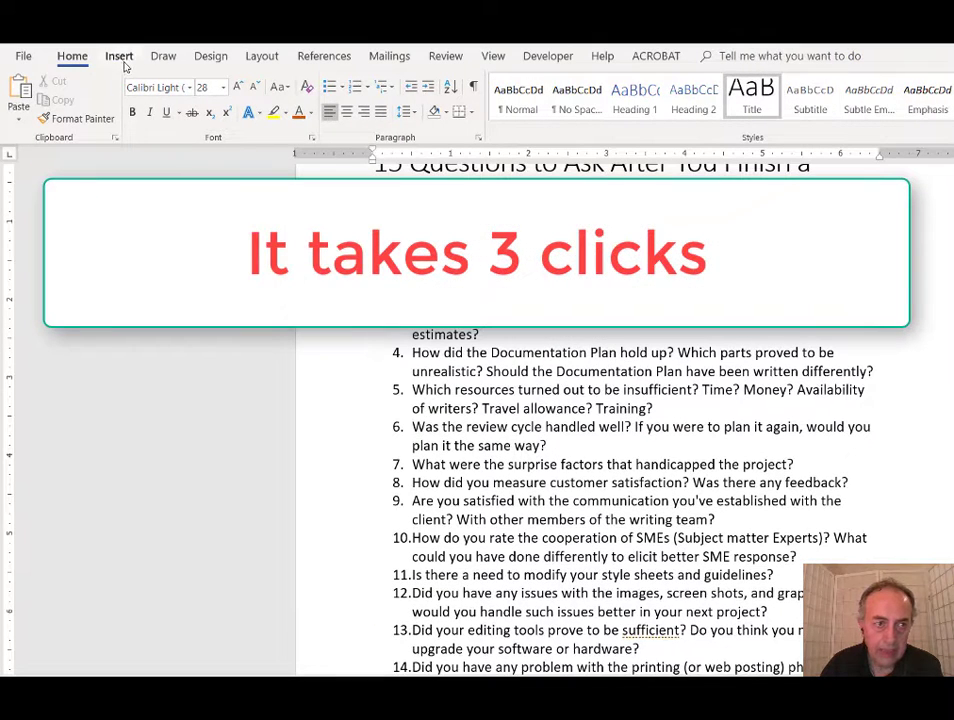
Open the footer via Insert > Footer > Edit Footer and close it again.
{"action": "left_click", "coordinate": [119, 57]}
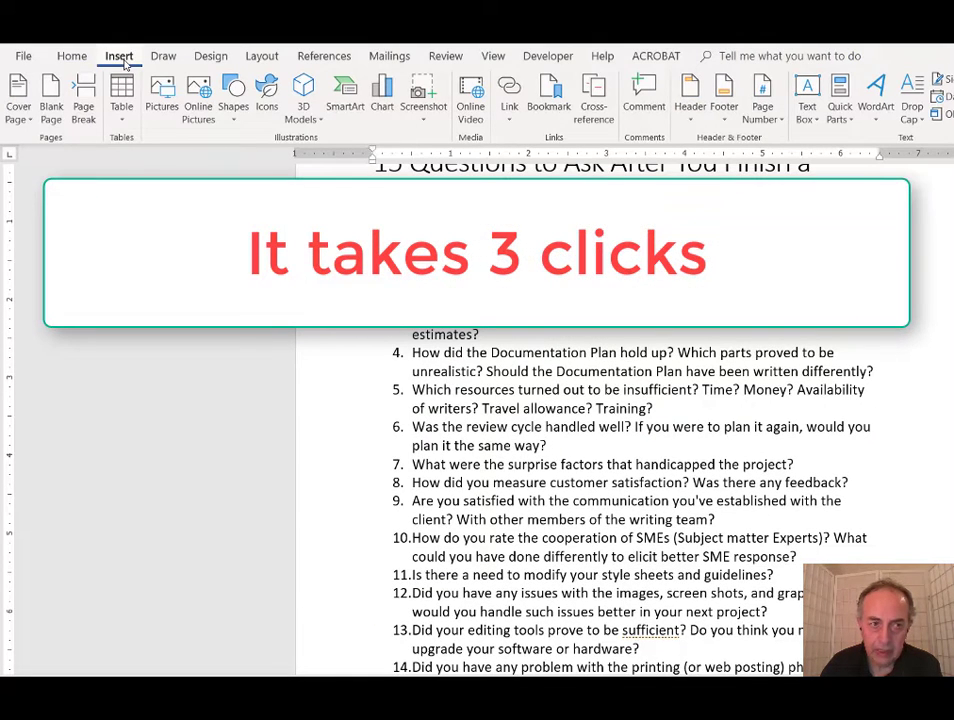
{"action": "left_click", "coordinate": [731, 119]}
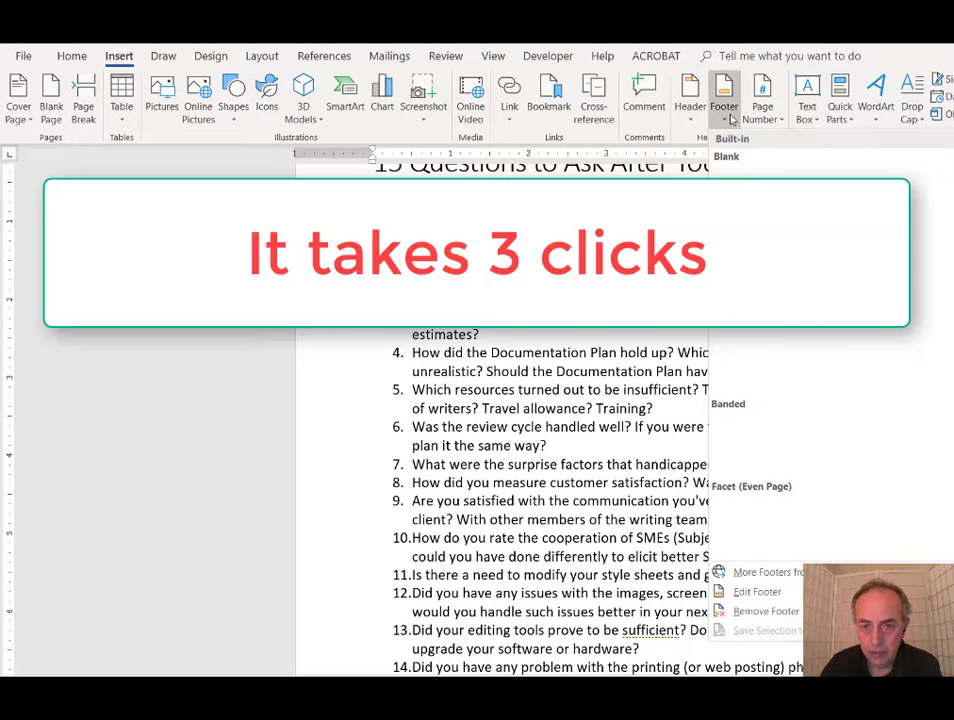
{"action": "left_click", "coordinate": [786, 601]}
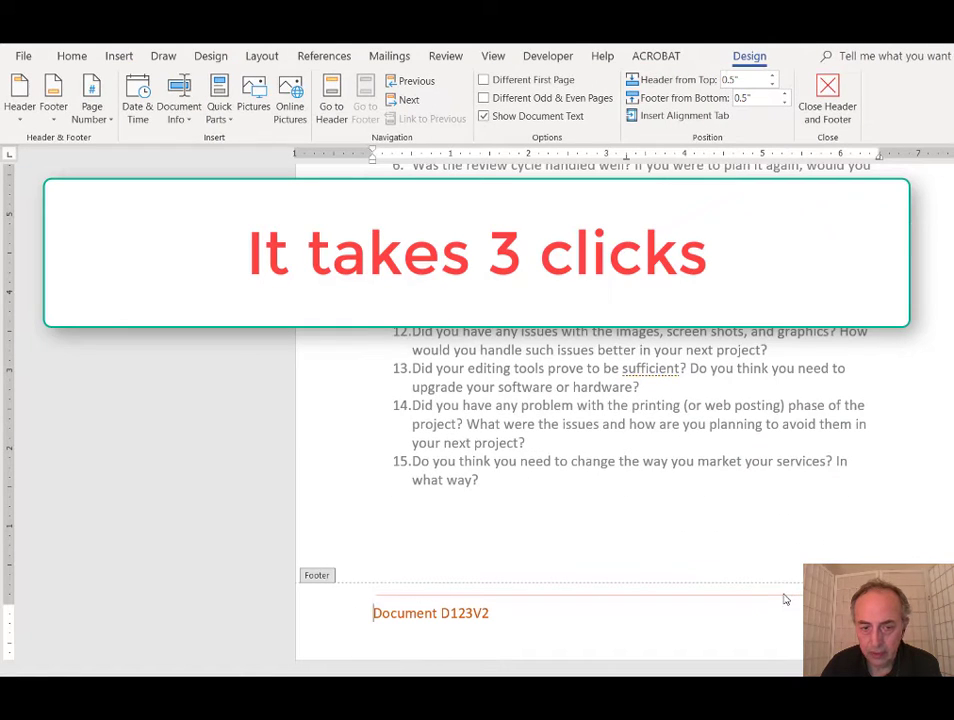
{"action": "left_click", "coordinate": [827, 108]}
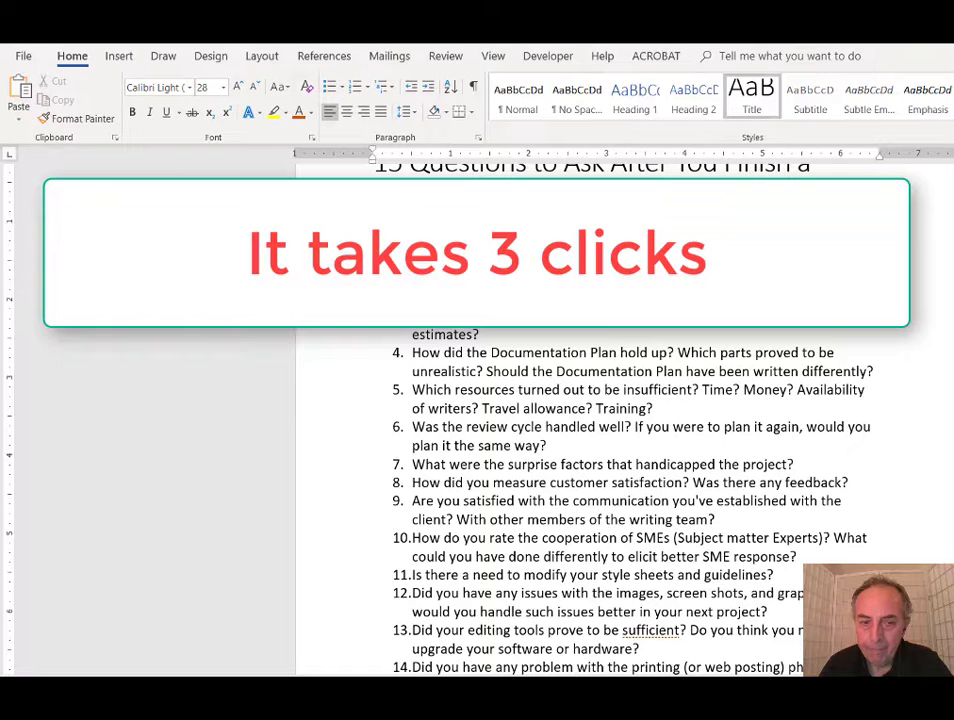
{"action": "scroll", "coordinate": [620, 420], "scroll_direction": "up", "scroll_amount": 2}
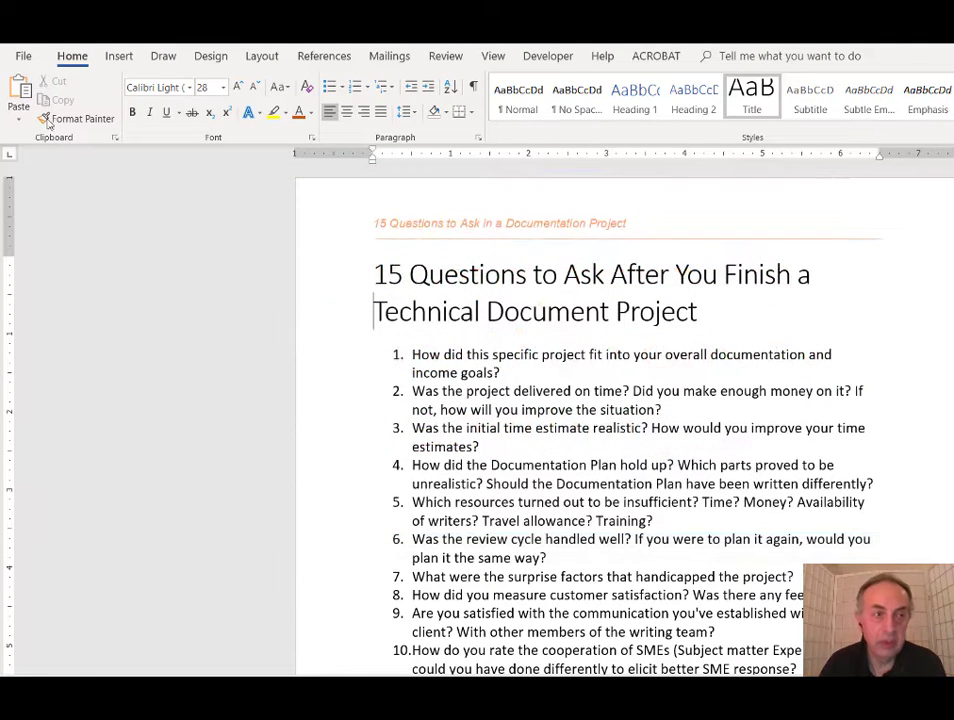
Open File > Options at the Customize Ribbon page.
{"action": "left_click", "coordinate": [24, 57]}
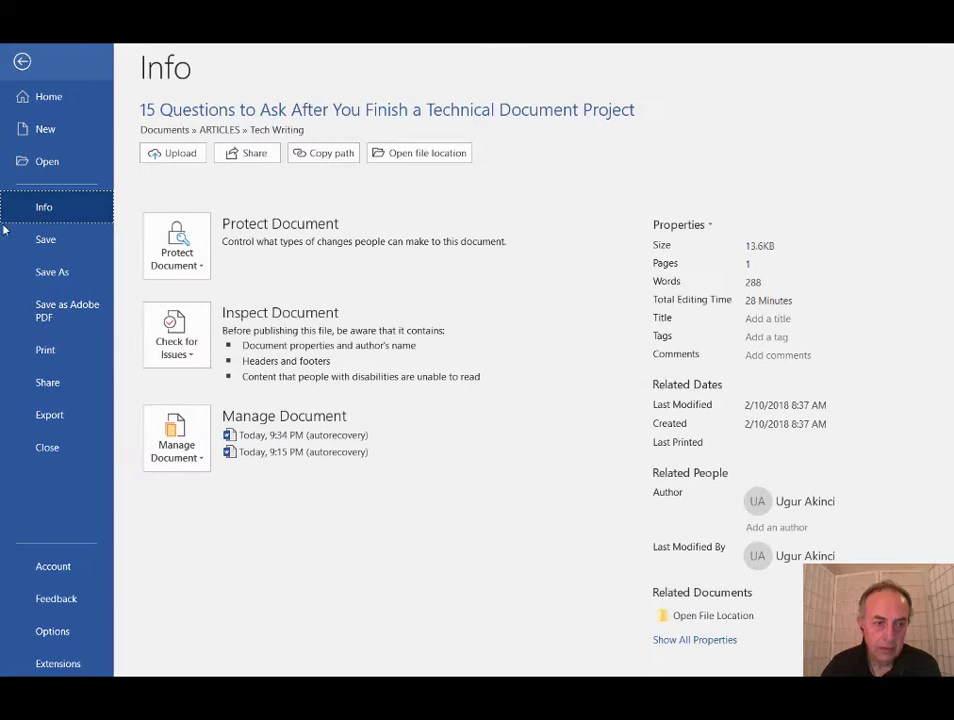
{"action": "left_click", "coordinate": [55, 631]}
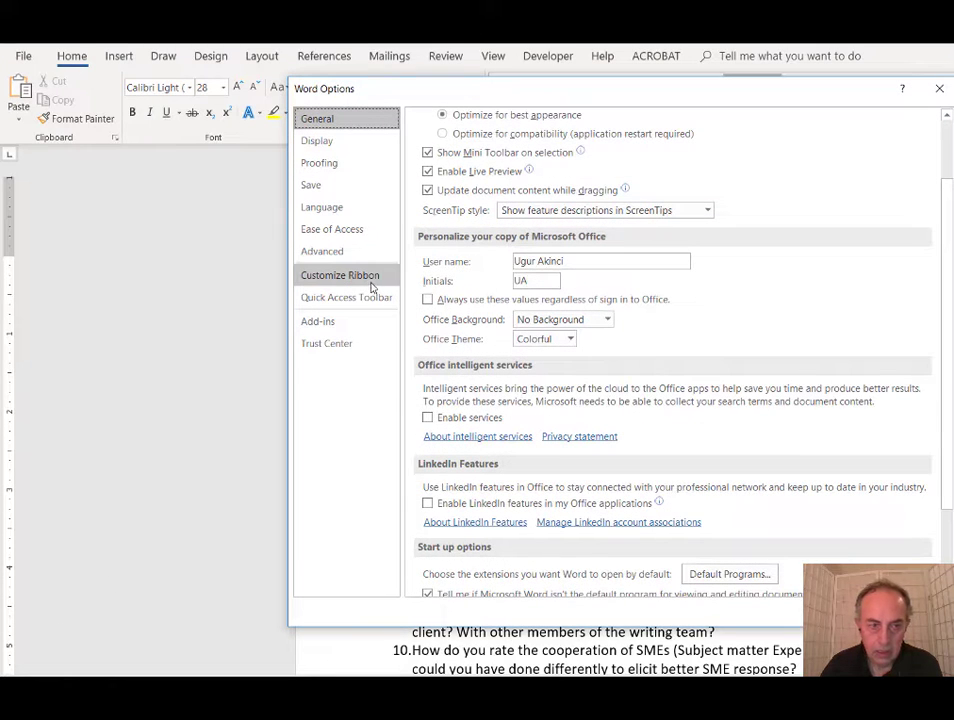
{"action": "left_click", "coordinate": [369, 283]}
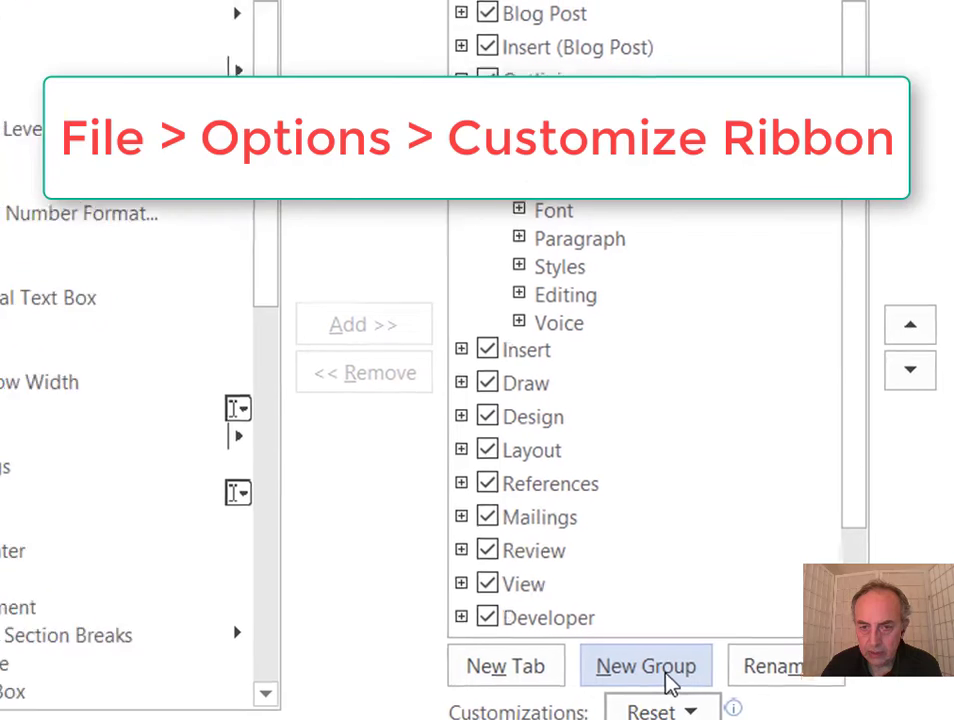
Add a new custom group under Home named 'Edit H&F', then open the 'Choose commands from' list.
{"action": "left_click", "coordinate": [660, 688]}
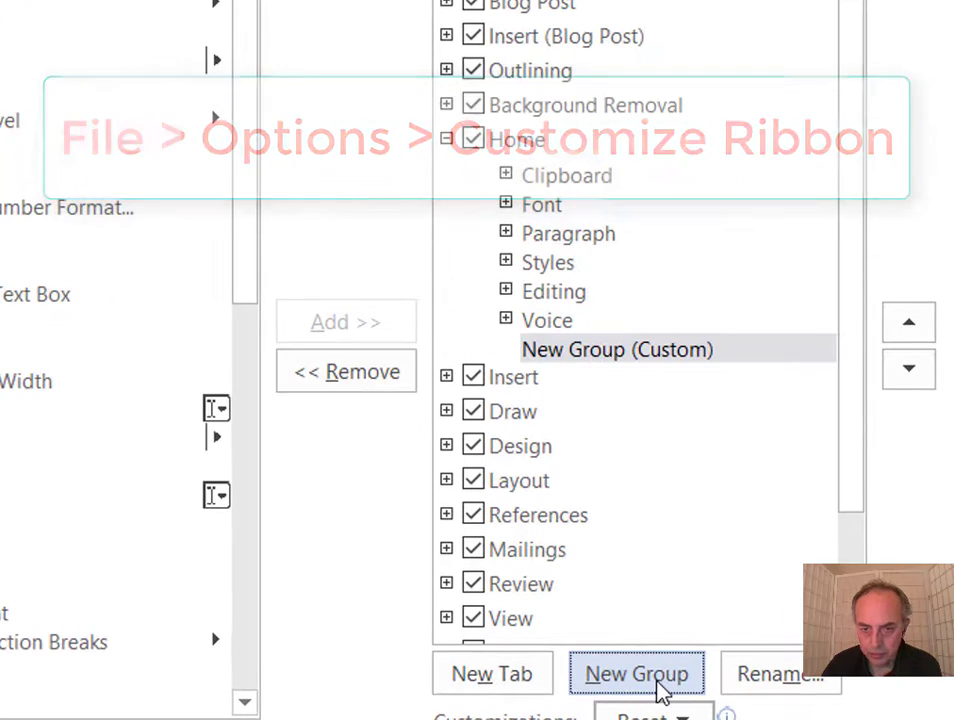
{"action": "right_click", "coordinate": [613, 362]}
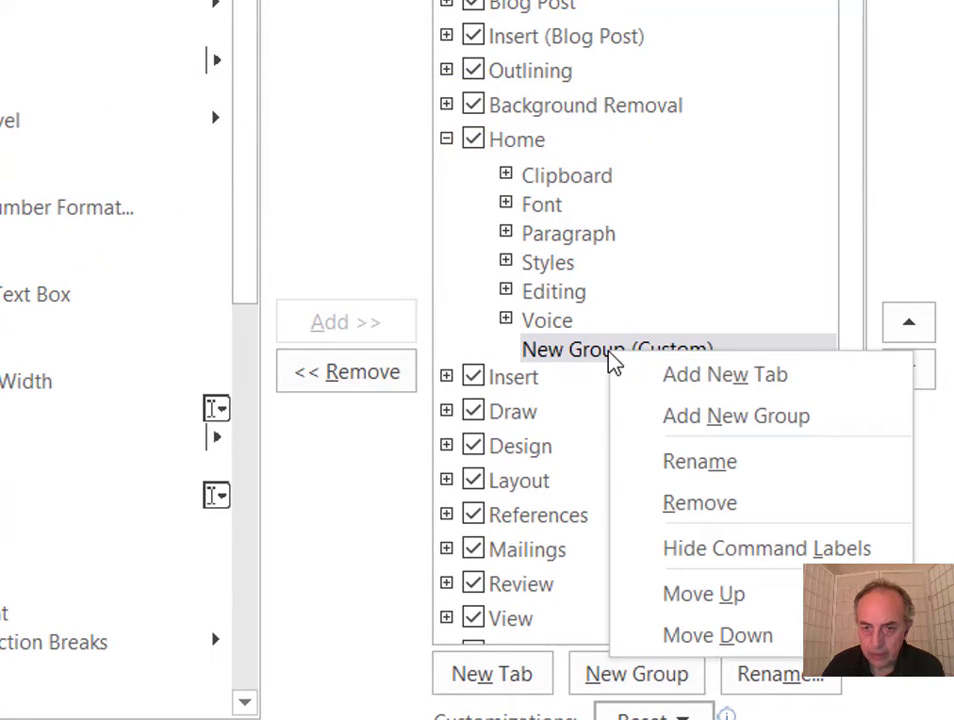
{"action": "left_click", "coordinate": [672, 464]}
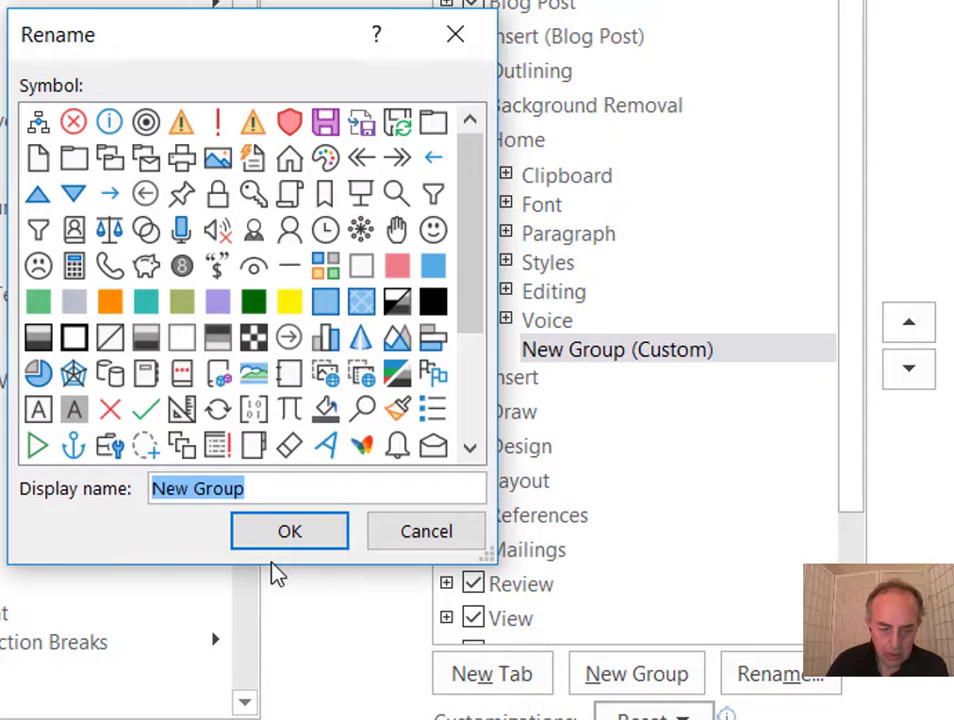
{"action": "type", "text": "Edit H&F"}
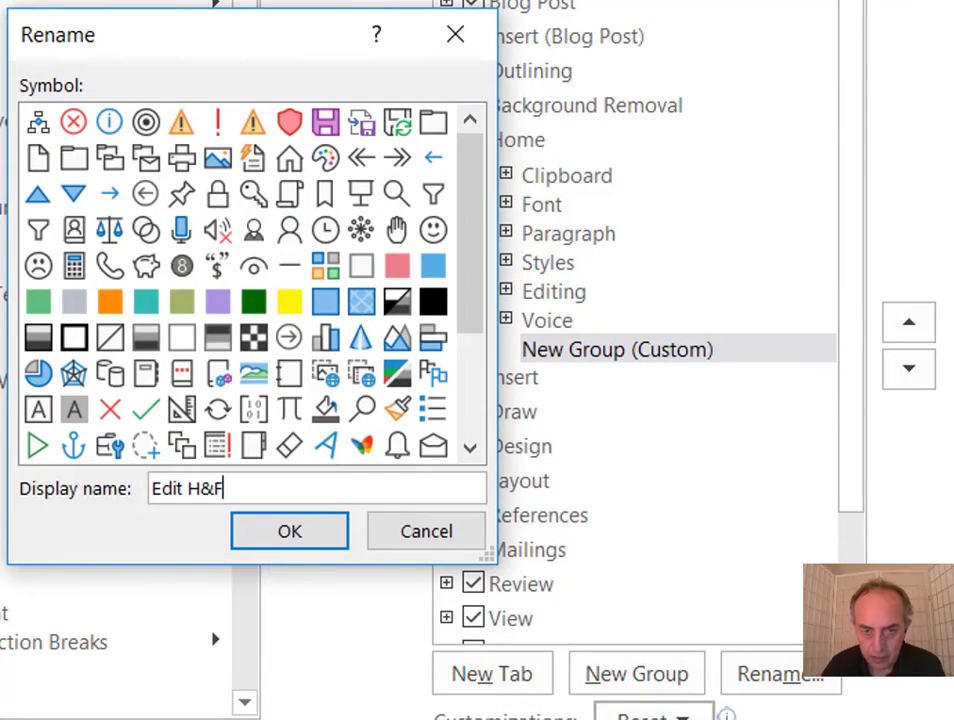
{"action": "left_click", "coordinate": [286, 545]}
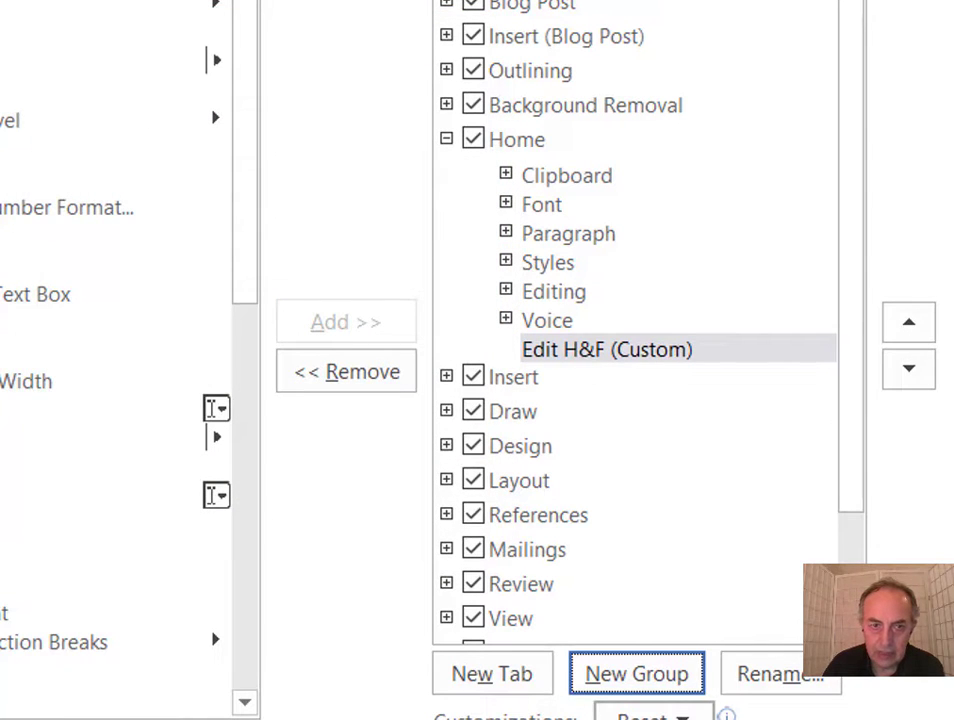
{"action": "left_click", "coordinate": [248, 0]}
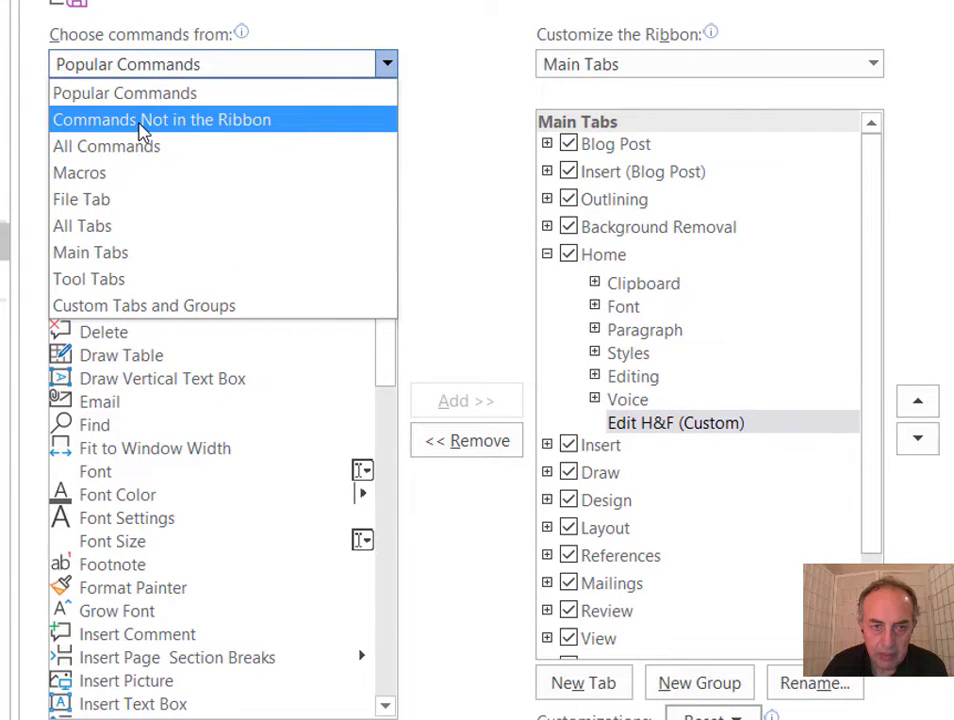
Add Edit Header and Edit Footer from Commands Not in the Ribbon to Edit H&F.
{"action": "left_click", "coordinate": [143, 122]}
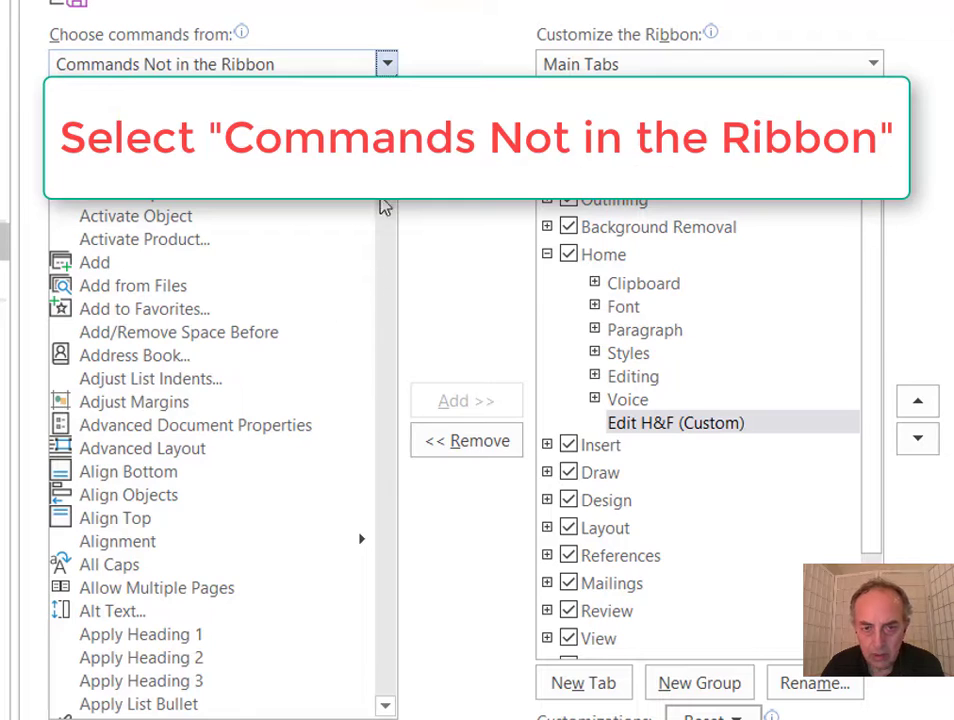
{"action": "left_click_drag", "start_coordinate": [386, 140], "coordinate": [383, 294]}
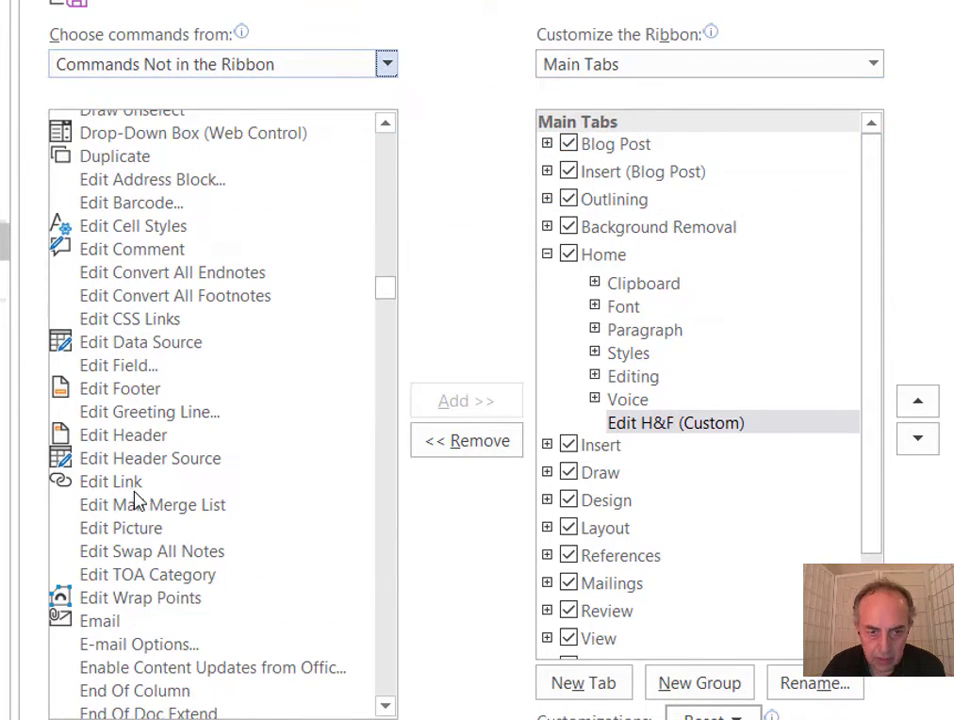
{"action": "left_click", "coordinate": [140, 436]}
{"action": "left_click", "coordinate": [434, 403]}
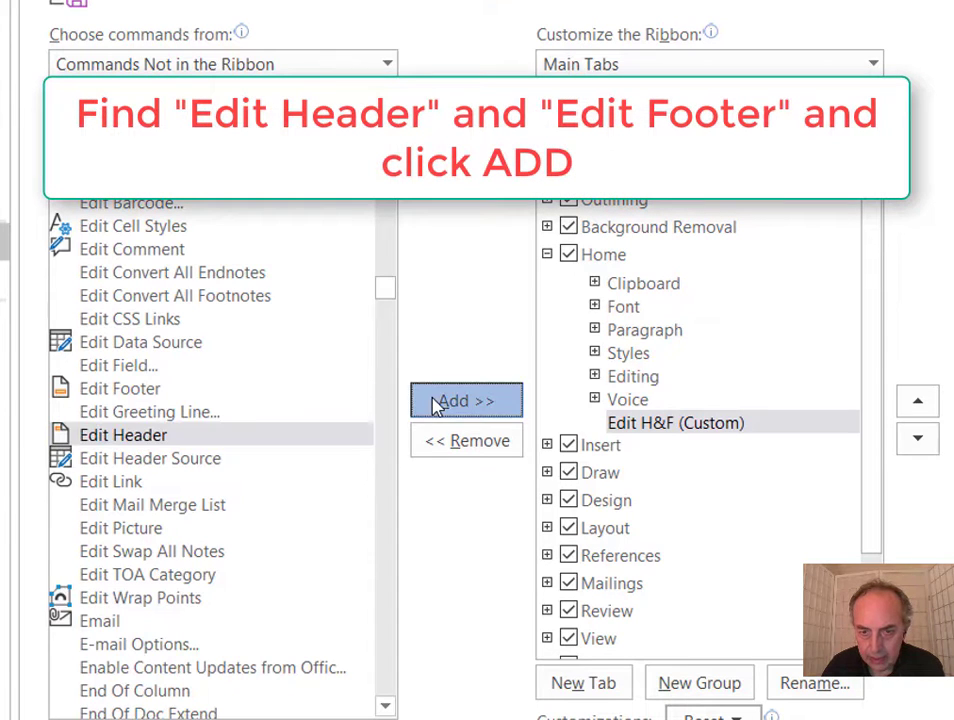
{"action": "left_click", "coordinate": [146, 394]}
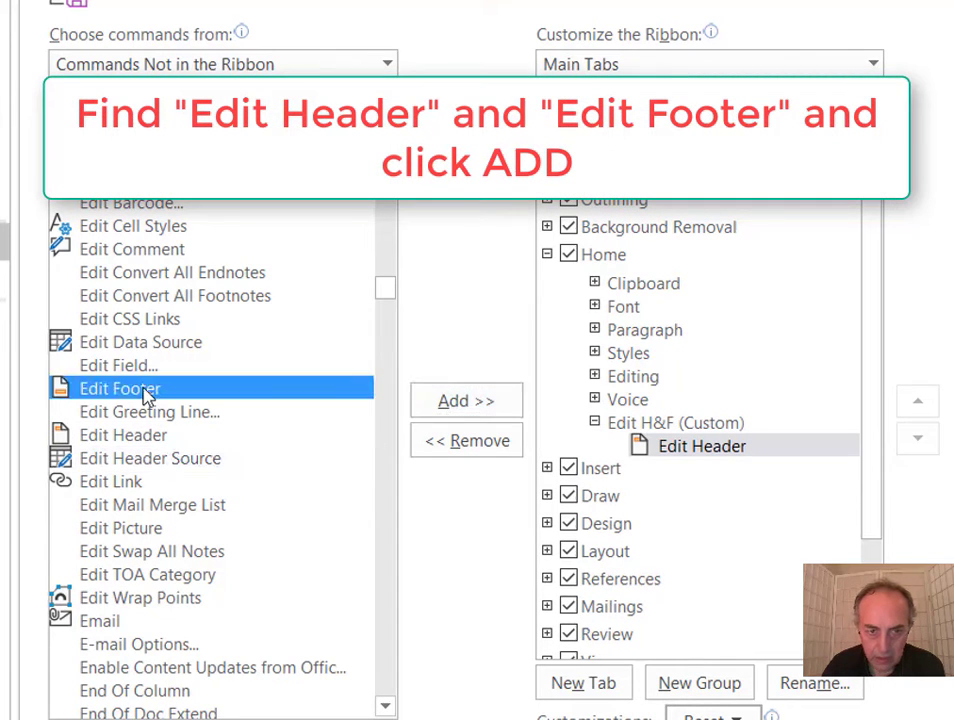
{"action": "left_click", "coordinate": [449, 409]}
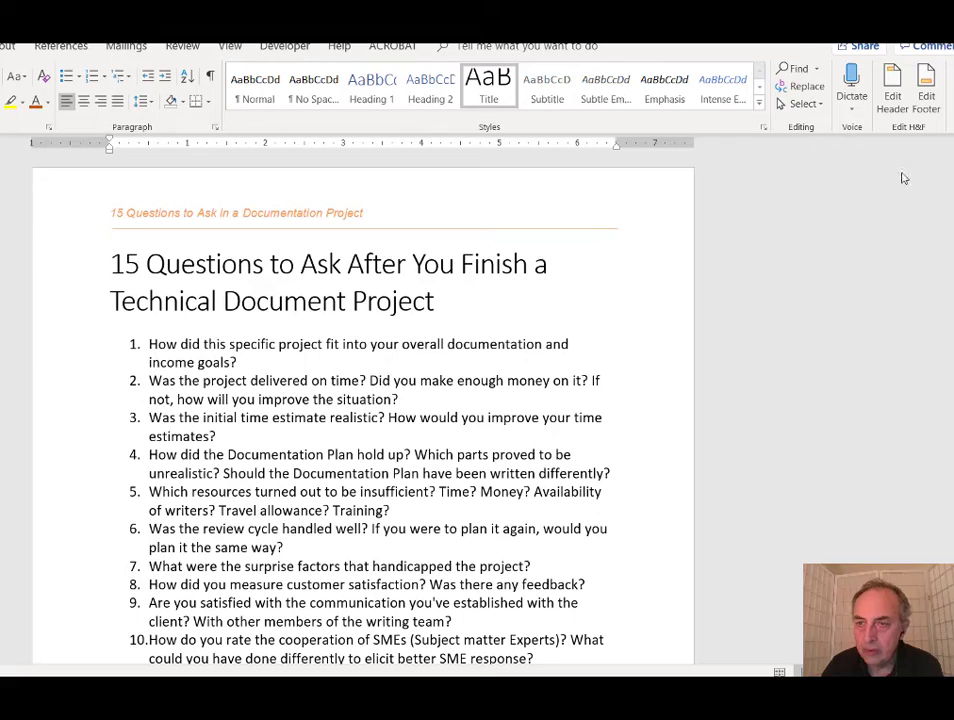
Use the new Edit Header button to append a row of dots after 'Project' in the header.
{"action": "left_click", "coordinate": [892, 90]}
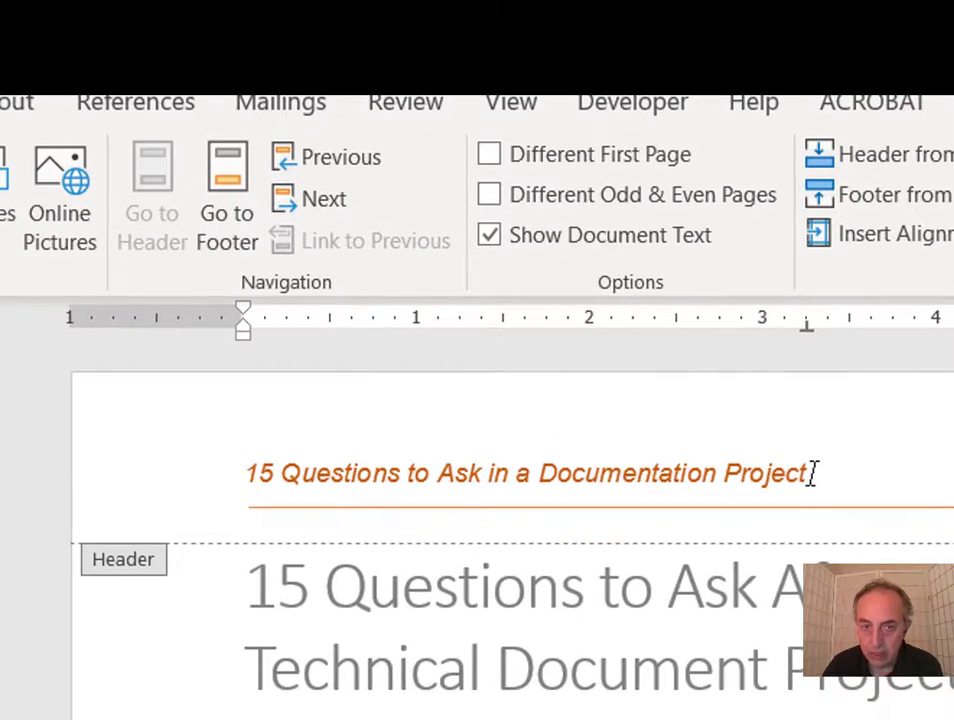
{"action": "left_click", "coordinate": [746, 436]}
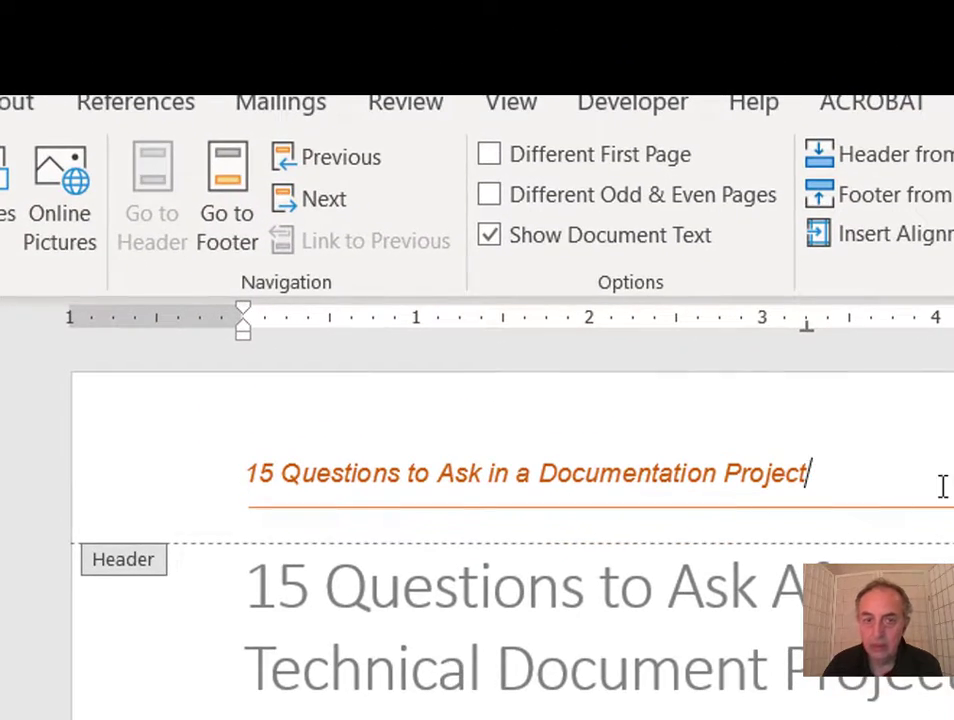
{"action": "type", "text": ".............................."}
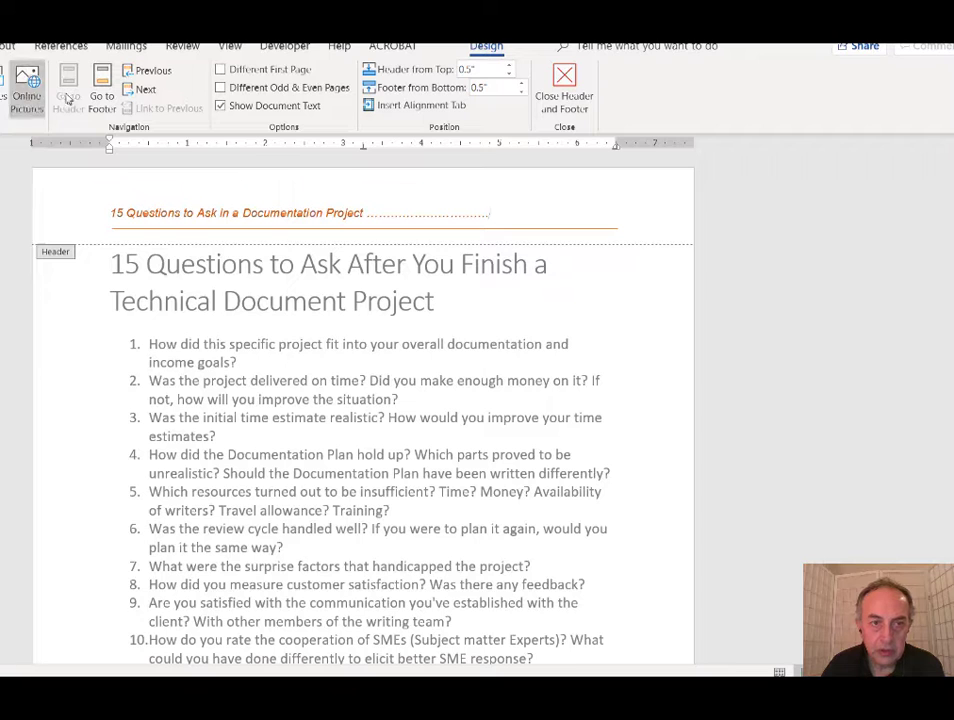
{"action": "left_click", "coordinate": [108, 96]}
Change the footer code D123V2 to D123V3 and close header and footer.
{"action": "scroll", "coordinate": [322, 663], "scroll_direction": "down", "scroll_amount": 1}
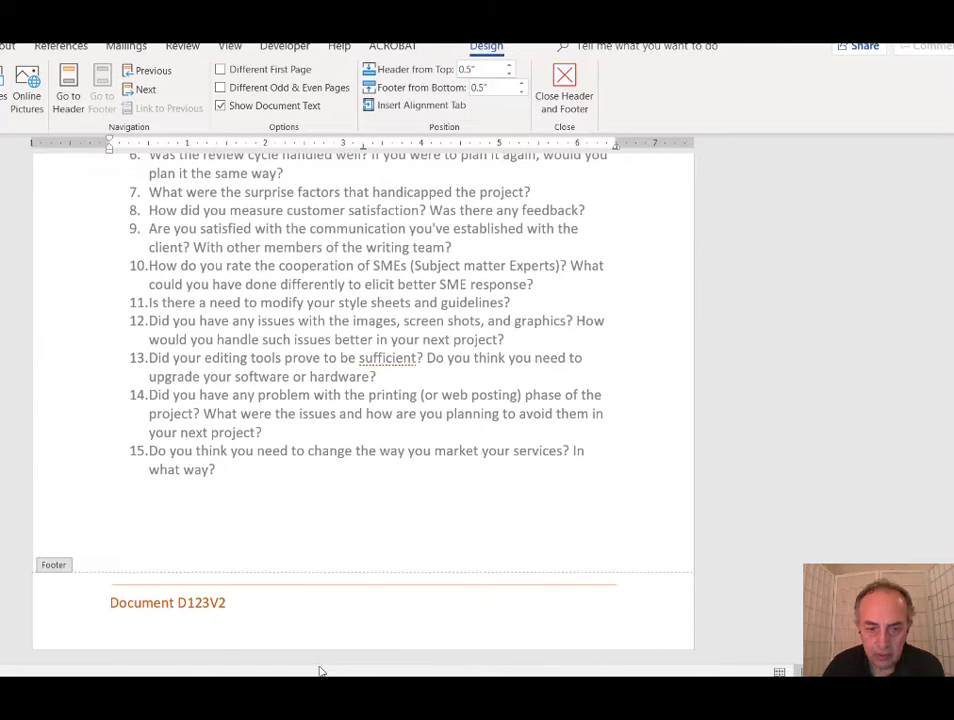
{"action": "double_click", "coordinate": [228, 602]}
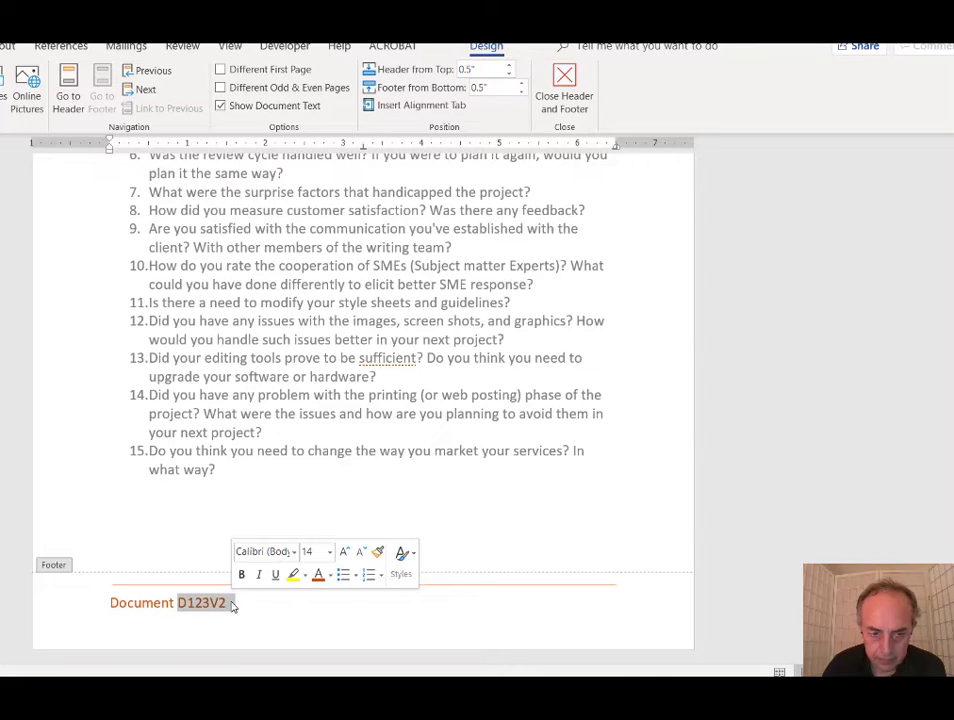
{"action": "left_click", "coordinate": [231, 603]}
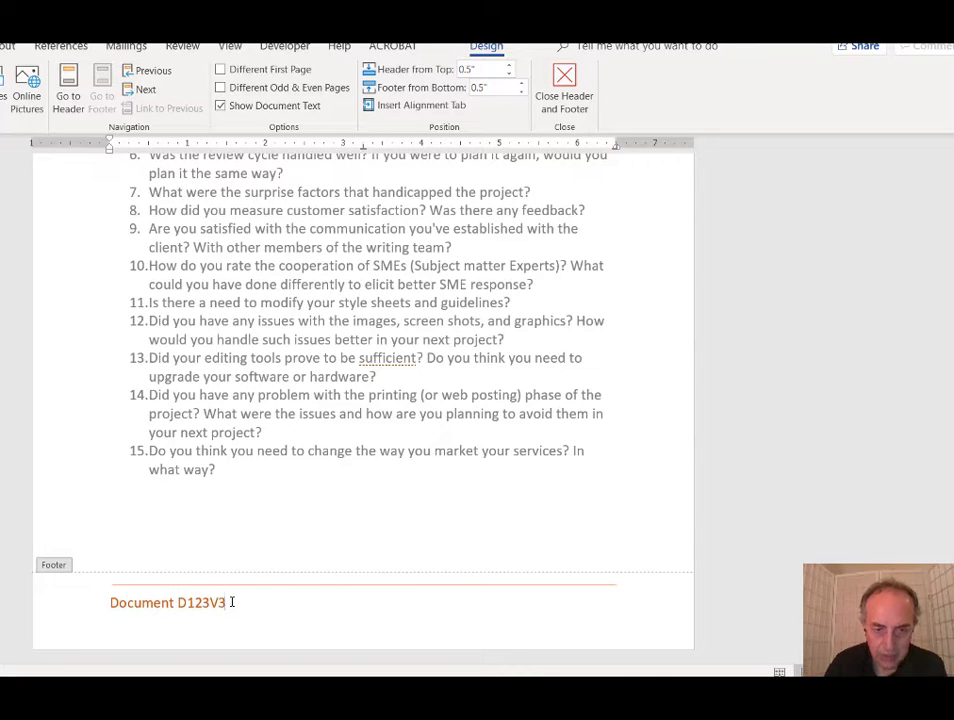
{"action": "left_click", "coordinate": [562, 104]}
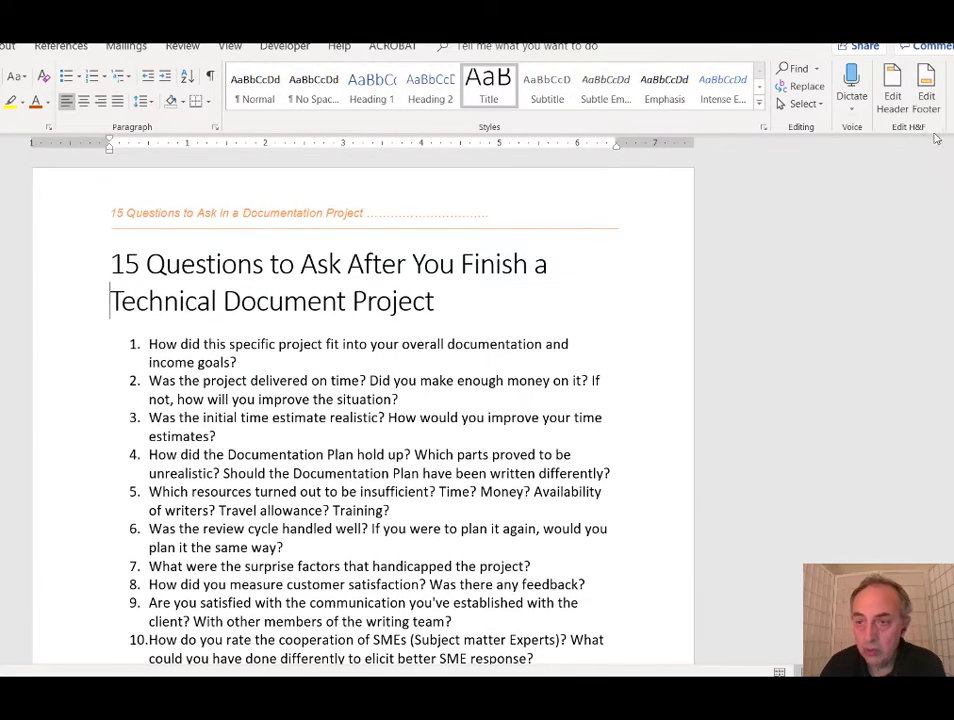
{"action": "left_click", "coordinate": [927, 100]}
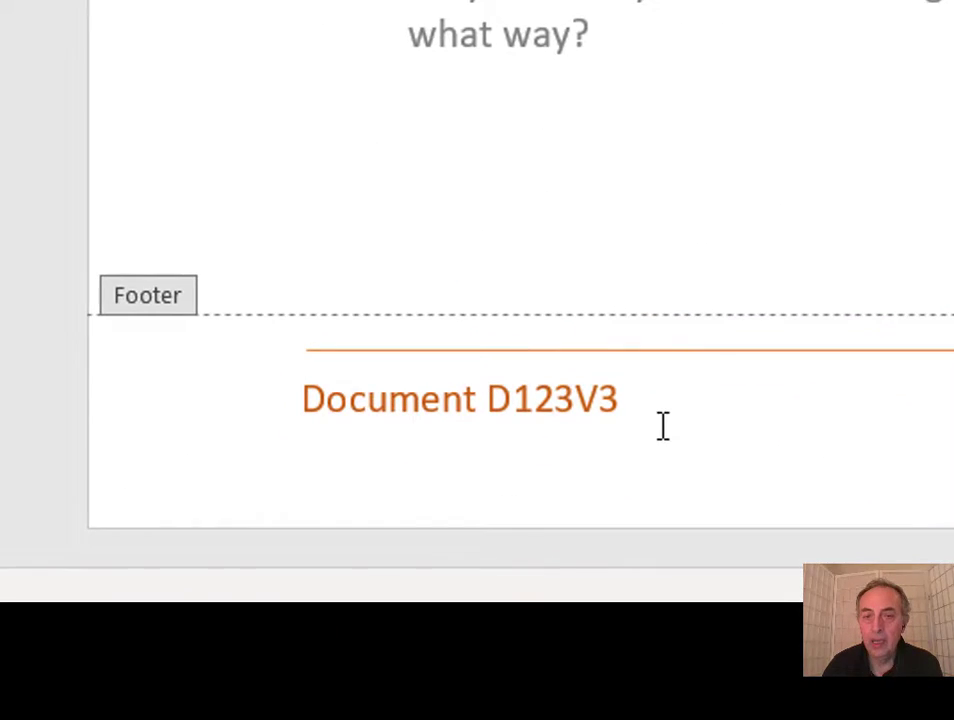
{"action": "left_click_drag", "start_coordinate": [661, 391], "coordinate": [319, 421]}
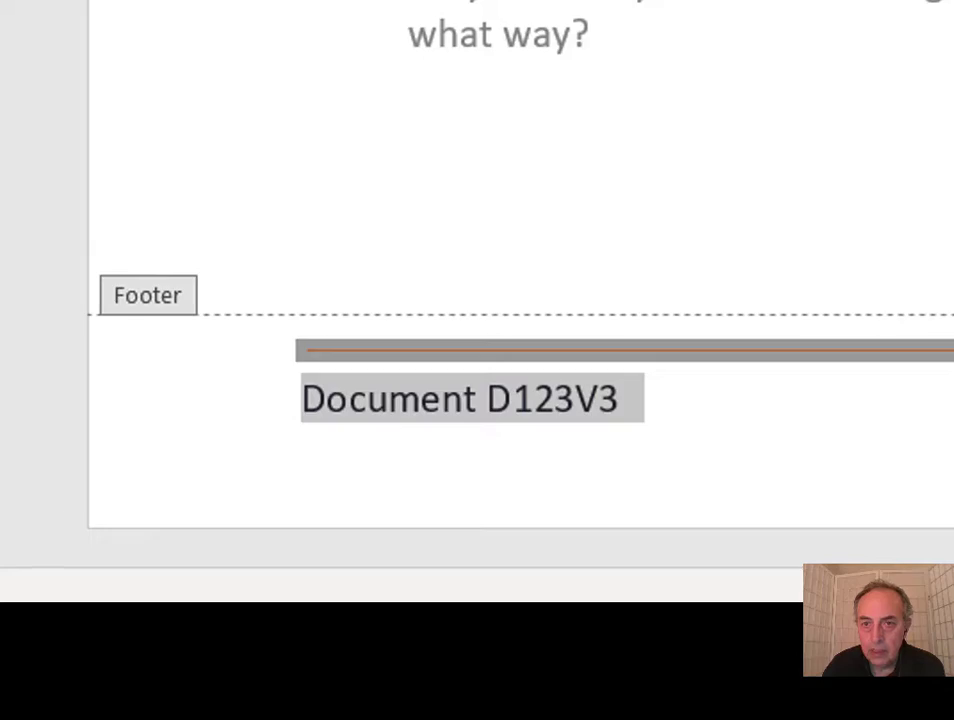
{"action": "key", "text": "Escape"}
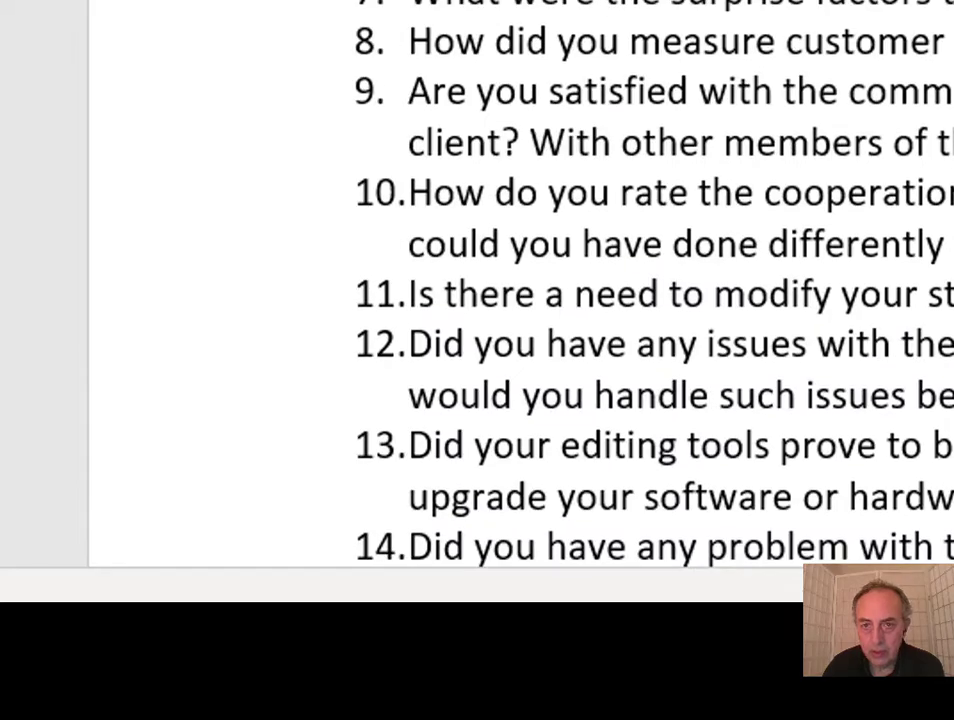
{"action": "scroll", "coordinate": [650, 300], "scroll_direction": "up", "scroll_amount": 2}
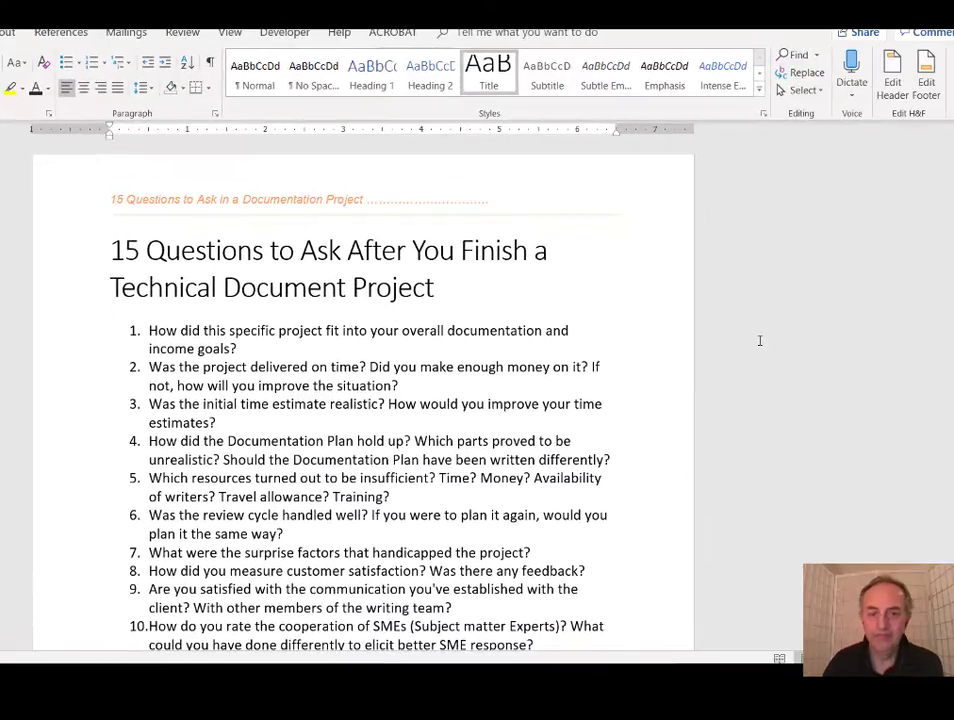